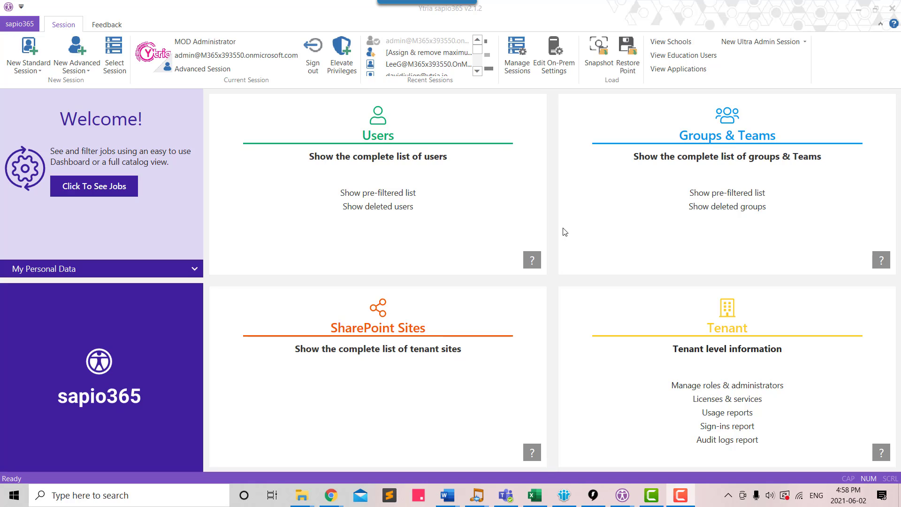
- Show the complete list of tenant users and look through the entries
left_click(358, 157)
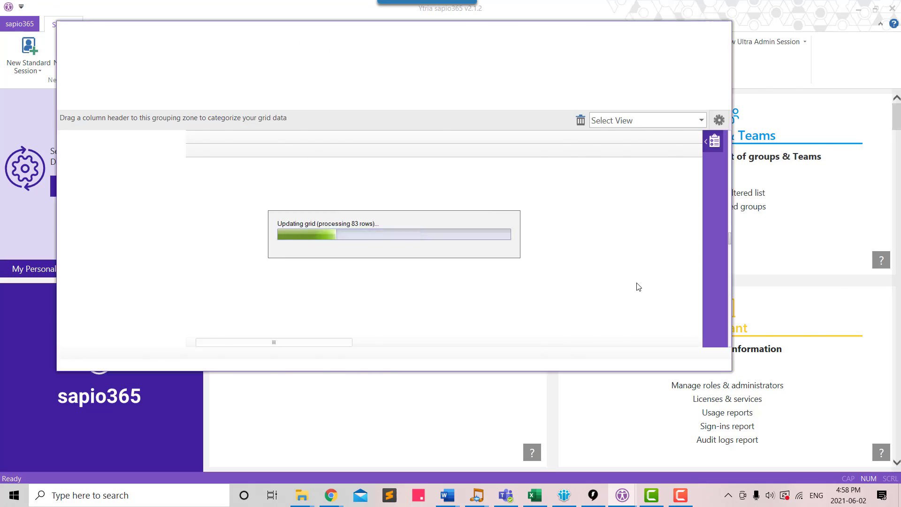
scroll(213, 284, "down", 6)
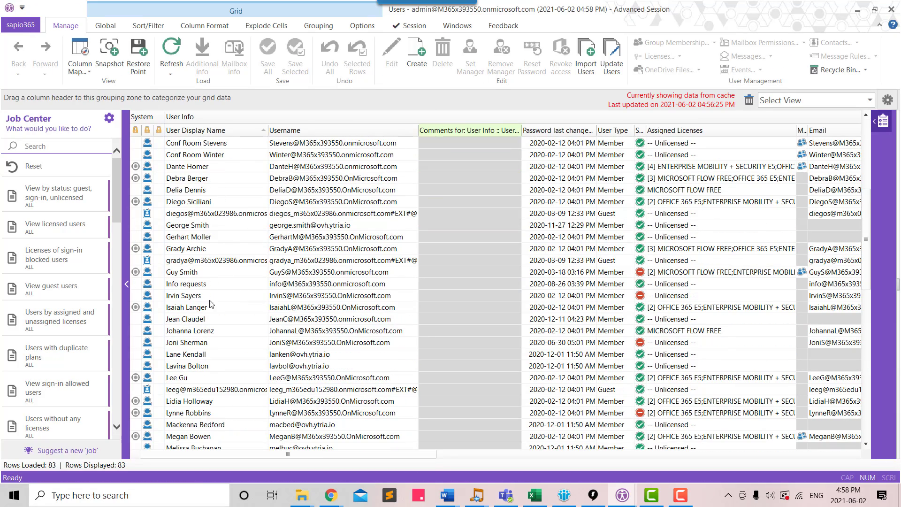
left_click(210, 378)
scroll(209, 379, "down", 6)
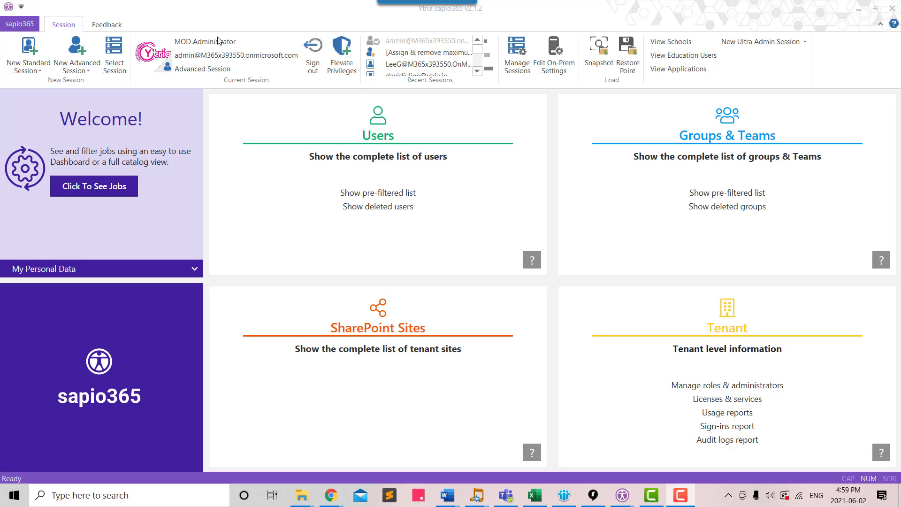
- Open the role "Assign & remove maximum 7 Flow Free licenses to marketing team" for editing in the RBAC configuration
left_click(18, 24)
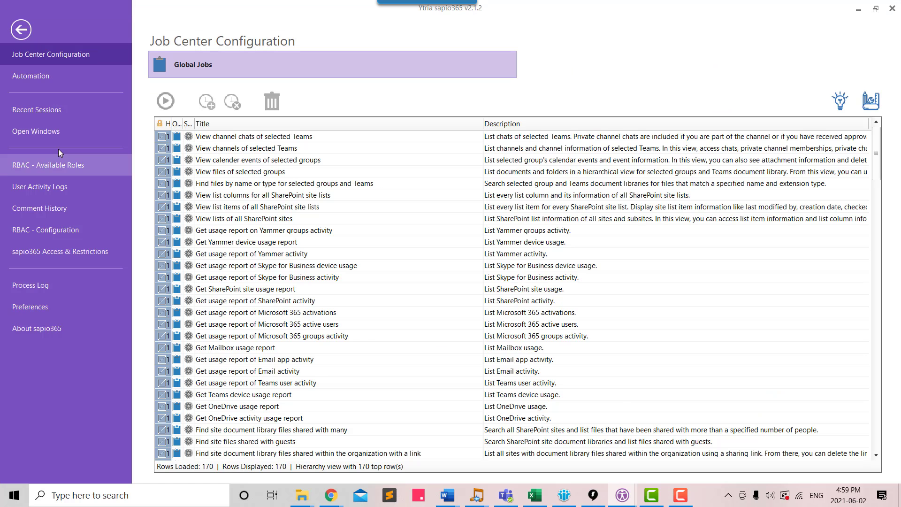
left_click(59, 229)
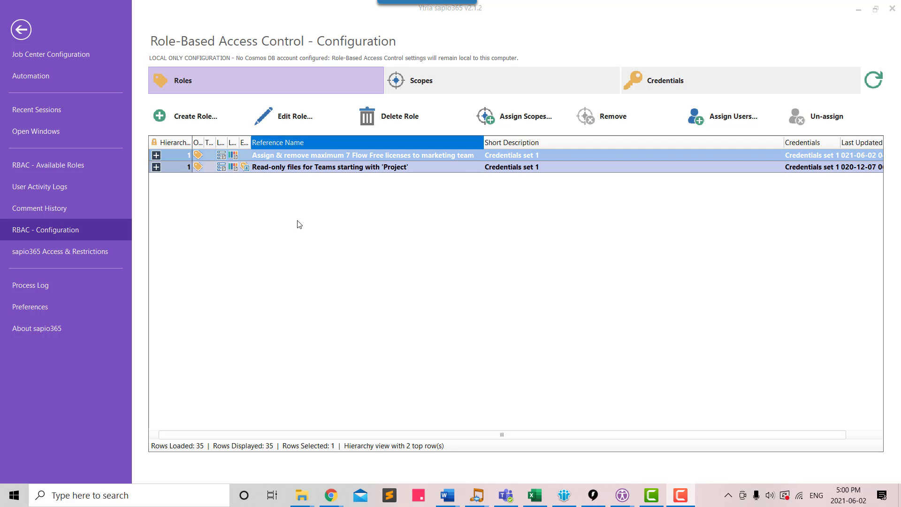
left_click(281, 116)
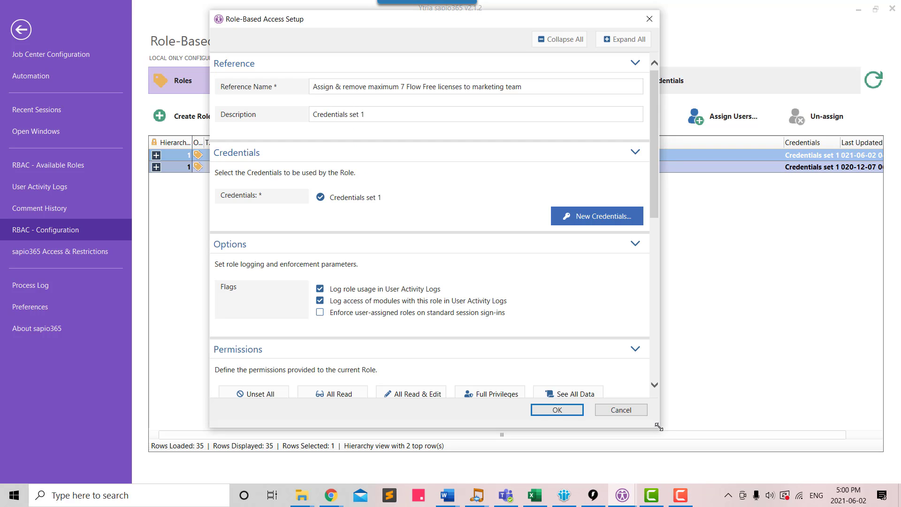
- Review the role's options, its user and group permissions, and the delegation limit for MICROSOFT FLOW FREE licenses
scroll(423, 263, "down", 3)
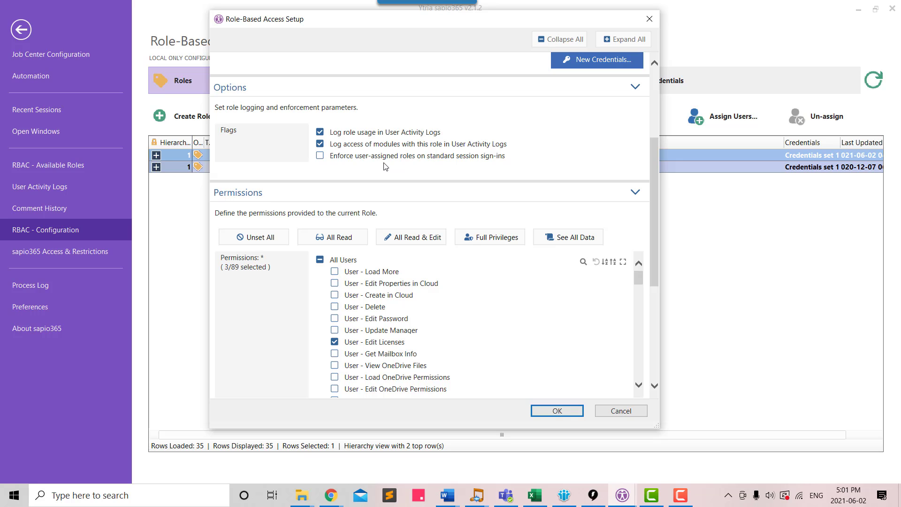
left_click_drag(657, 159, 657, 202)
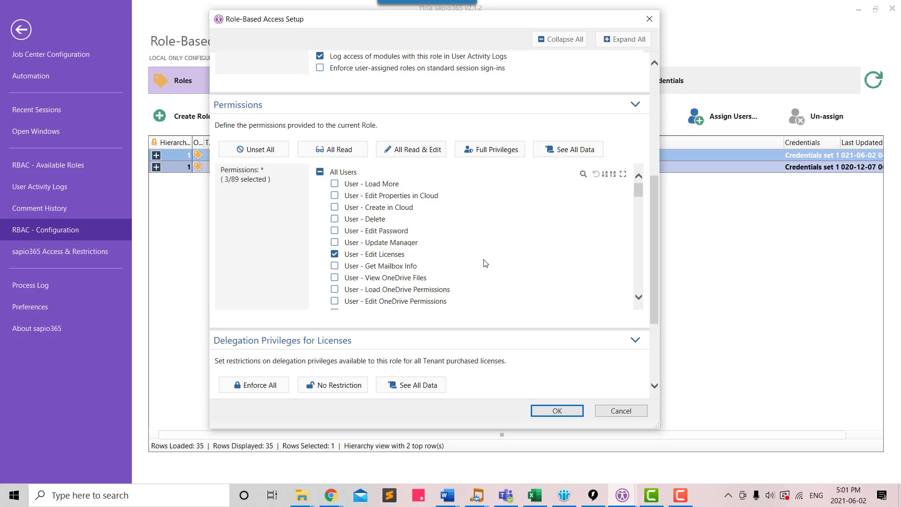
left_click_drag(639, 189, 632, 232)
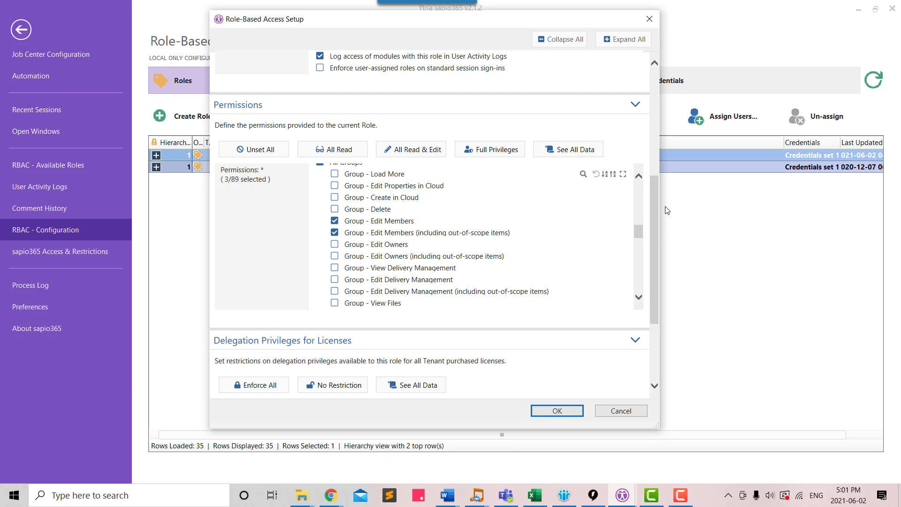
scroll(656, 204, "down", 3)
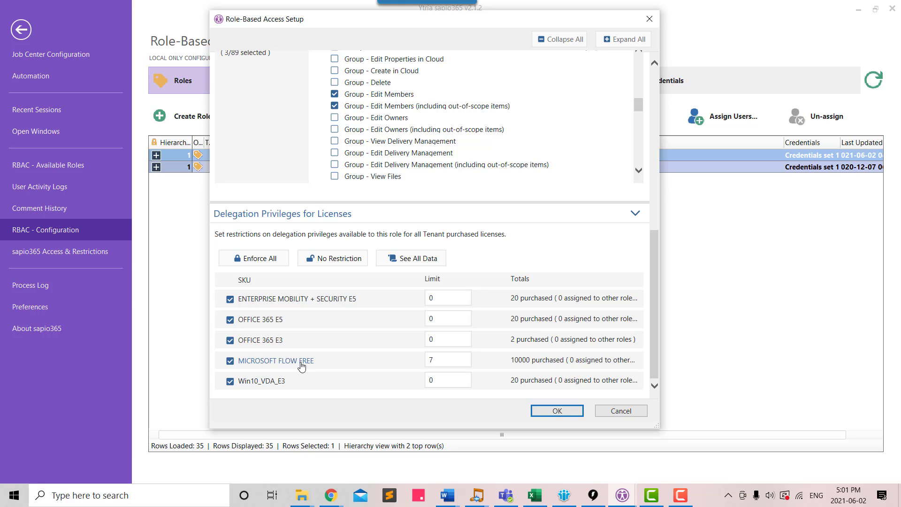
left_click(454, 360)
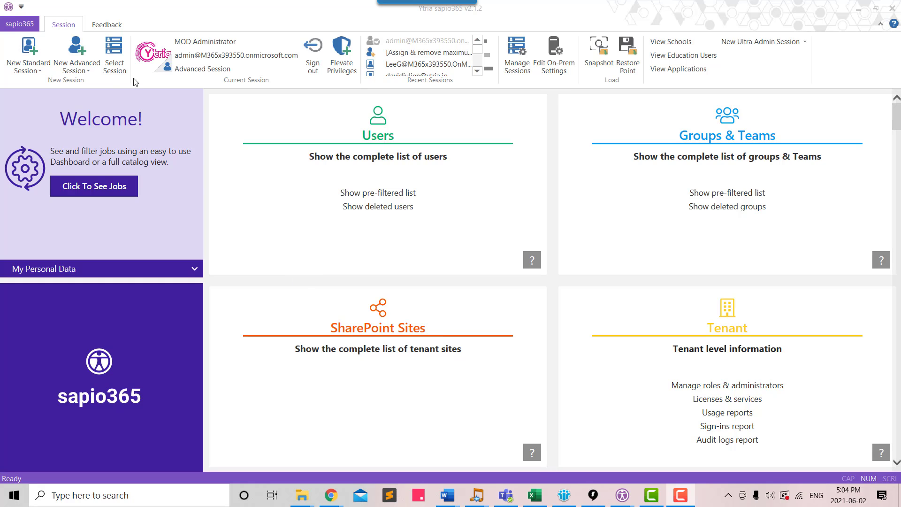
- Switch to the delegated user's recent standard session and choose the role "Assign & remove maximum 7 Flow Free licenses to marketing team"
double_click(406, 66)
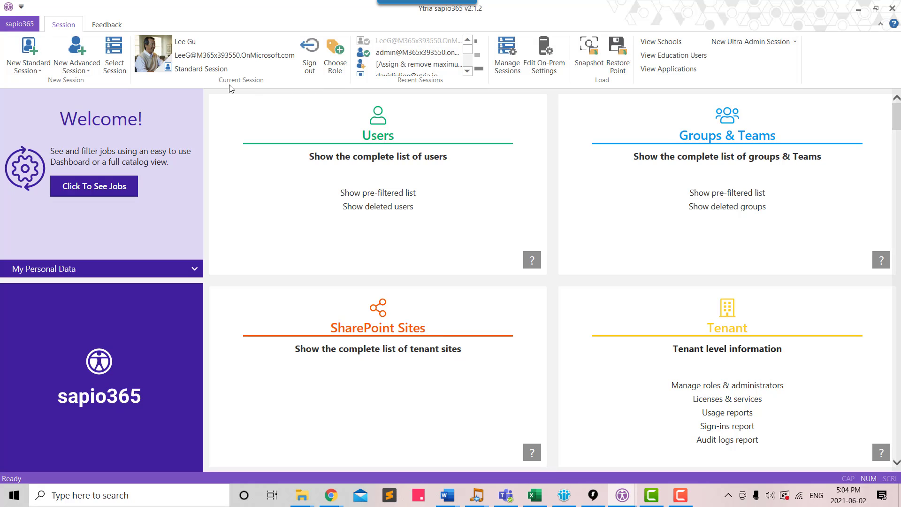
left_click(335, 53)
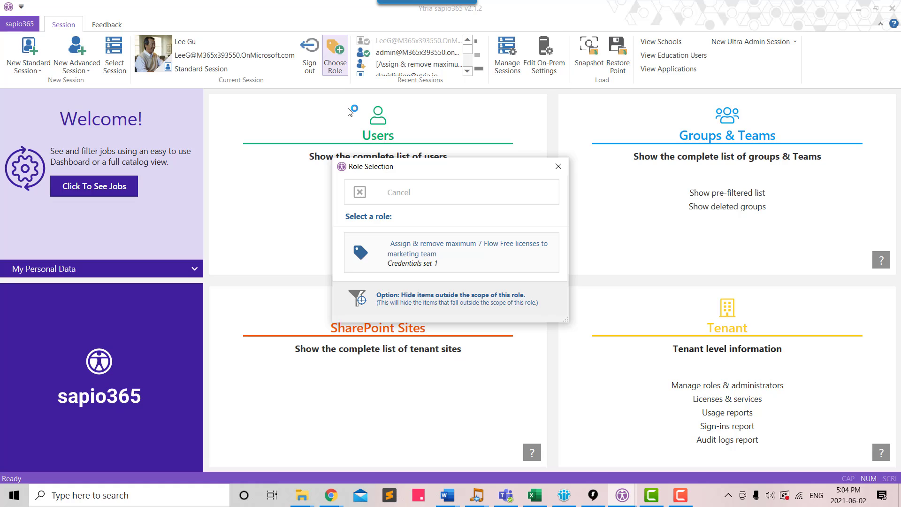
left_click(424, 253)
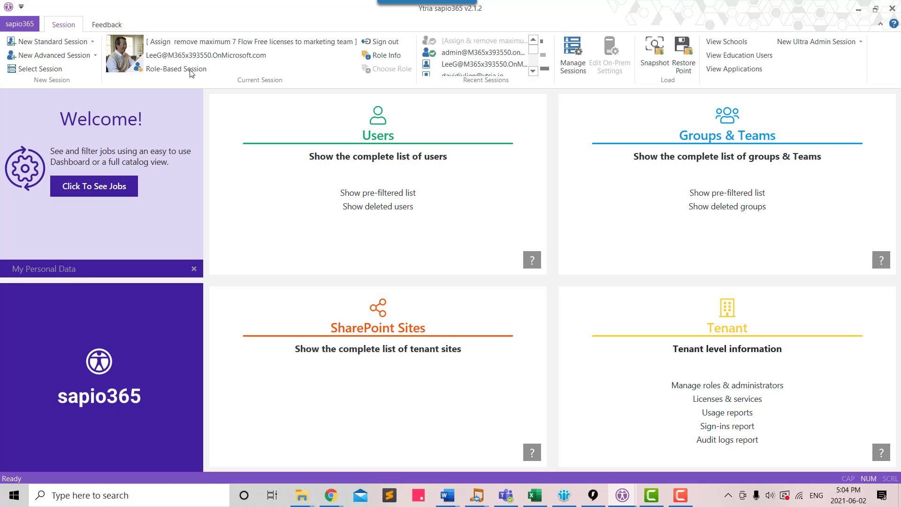
- Review the current role's info, including its permissions, scopes and license delegation privileges, and close it
left_click(388, 56)
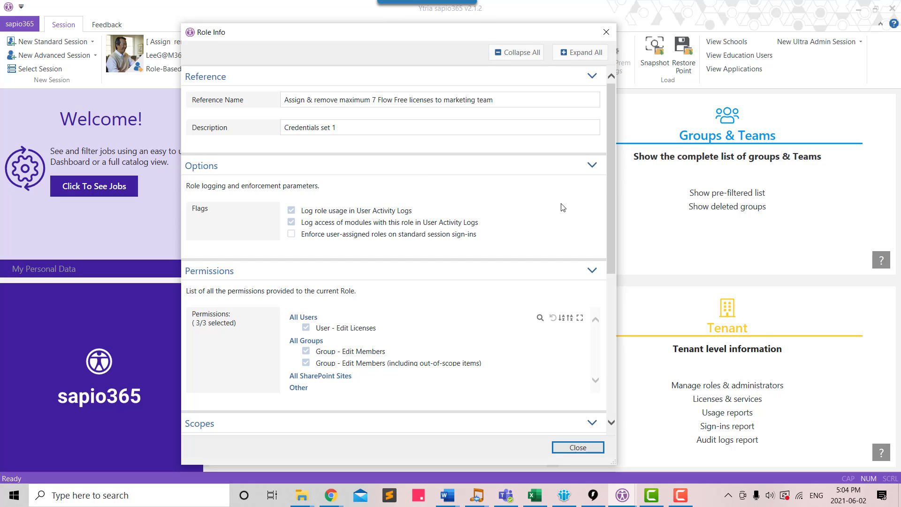
left_click_drag(606, 156, 589, 233)
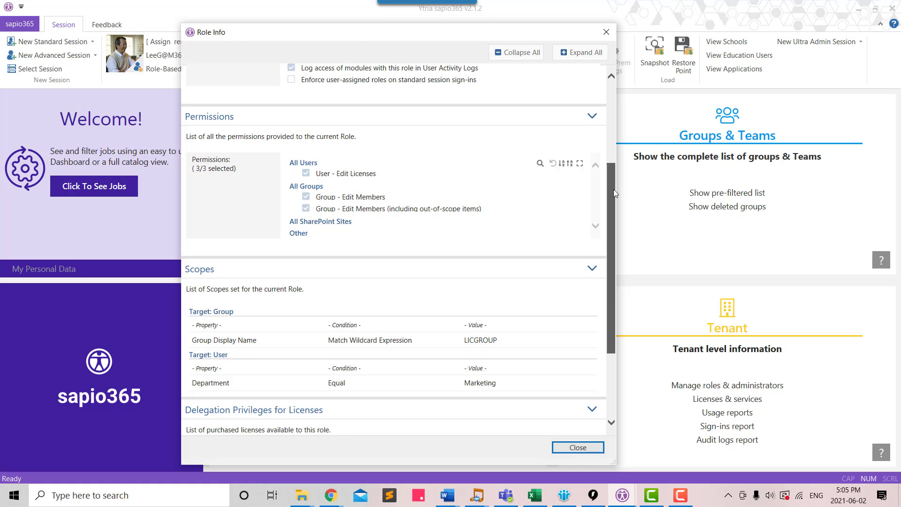
left_click_drag(613, 193, 605, 258)
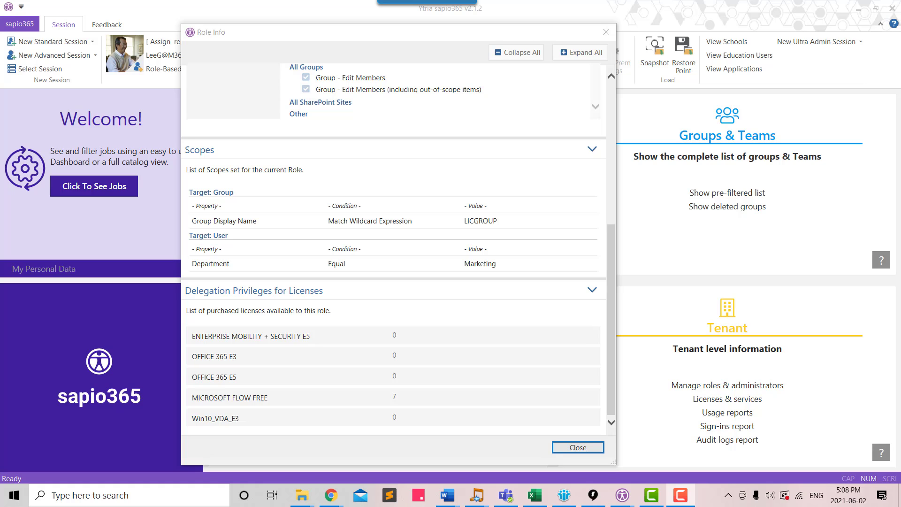
left_click(605, 33)
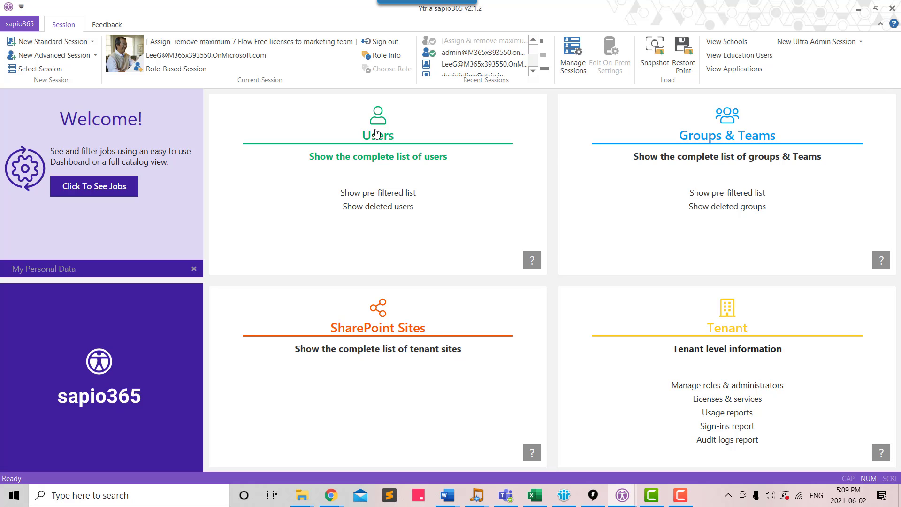
- Show the complete list of users available to the role and check their assigned licenses and departments
left_click(375, 160)
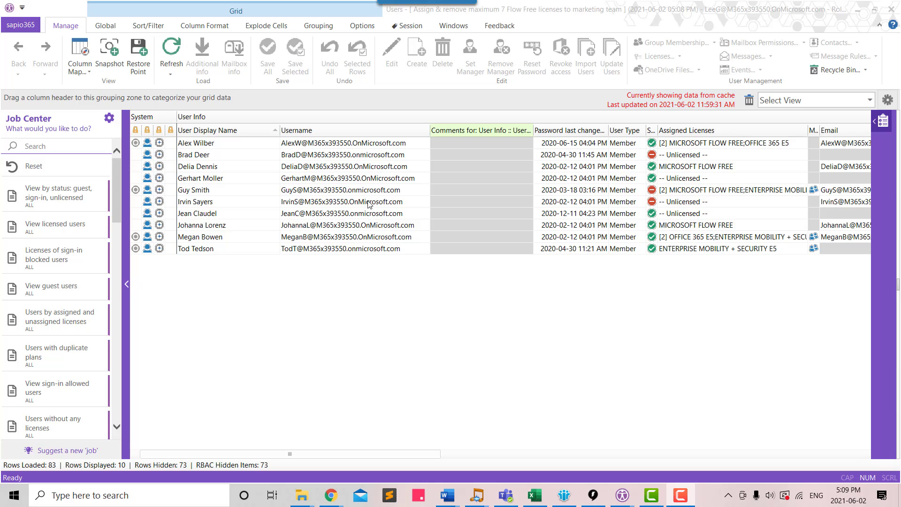
left_click_drag(297, 456, 453, 457)
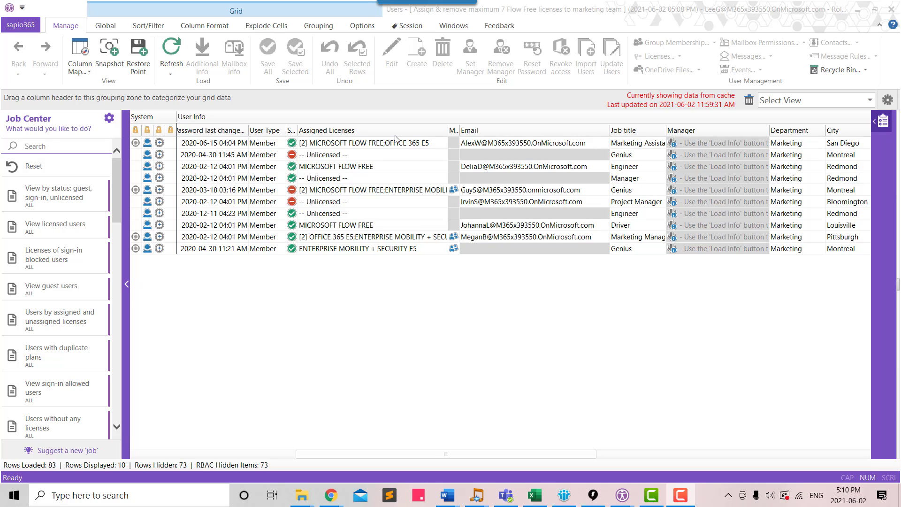
scroll(523, 357, "left", 5)
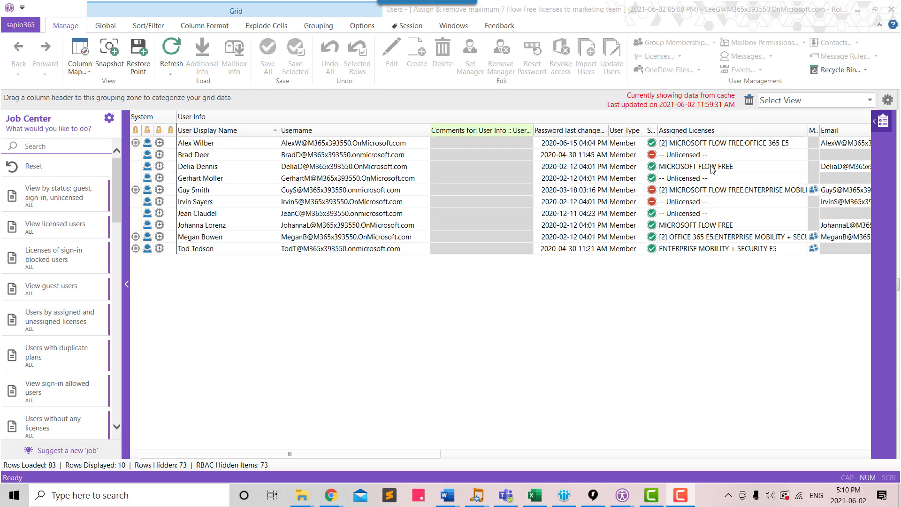
- Select the four unlicensed users and load their licenses and service plans
left_click(685, 156)
left_click(687, 179, "ctrl")
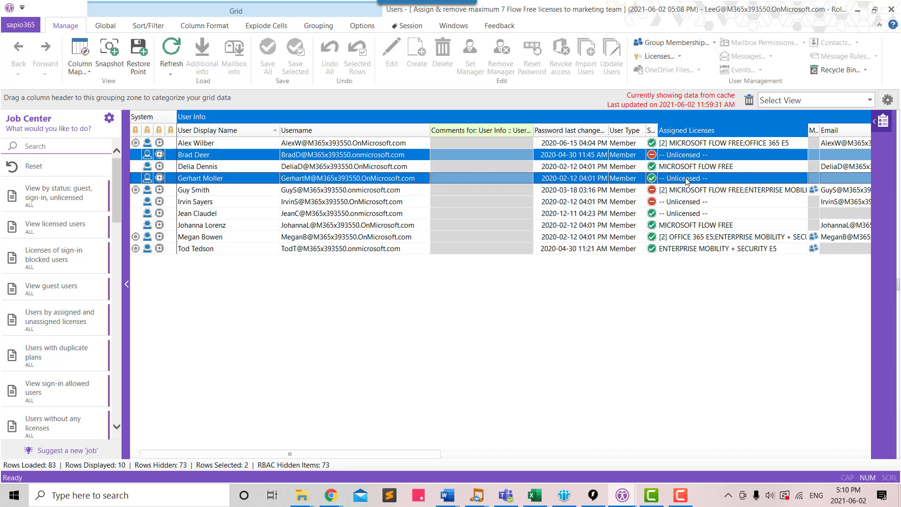
left_click(685, 203, "ctrl")
left_click(683, 213, "ctrl")
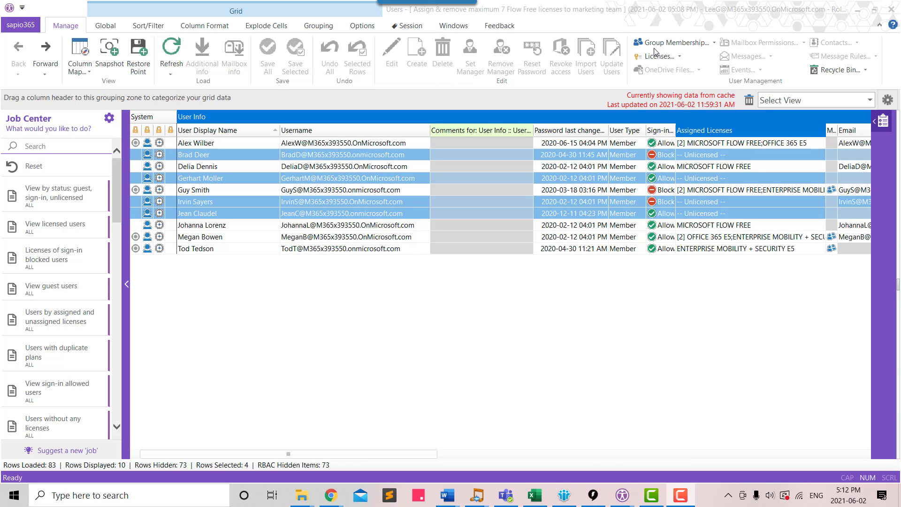
left_click(620, 91)
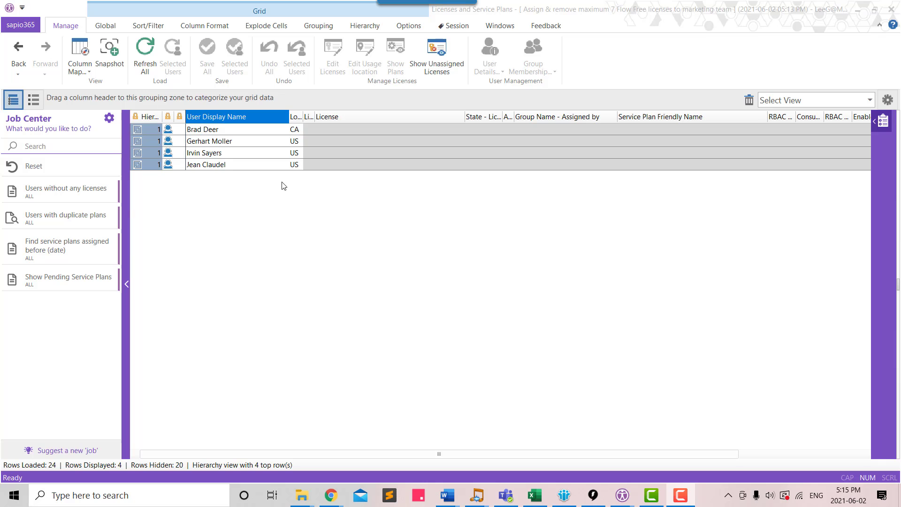
- Assign the MICROSOFT FLOW FREE license with its service plans to the three users located in the US
left_click_drag(212, 143, 346, 197)
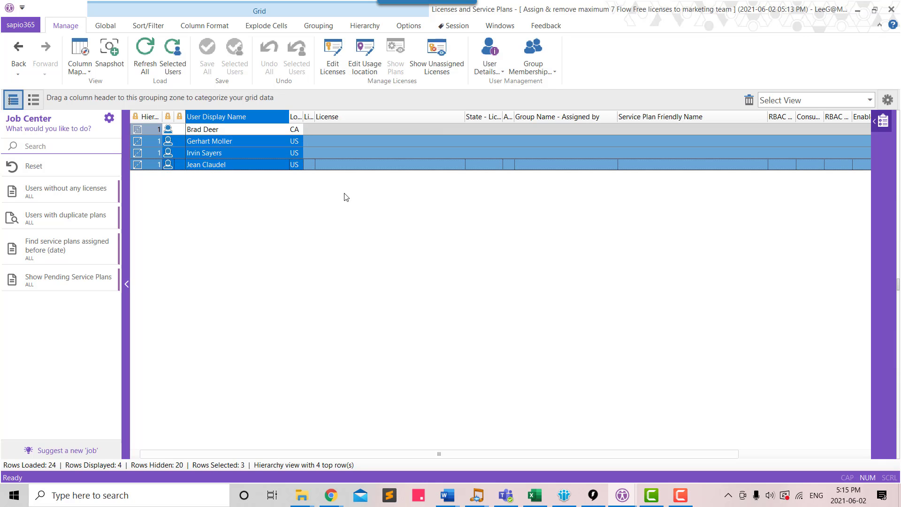
left_click(333, 57)
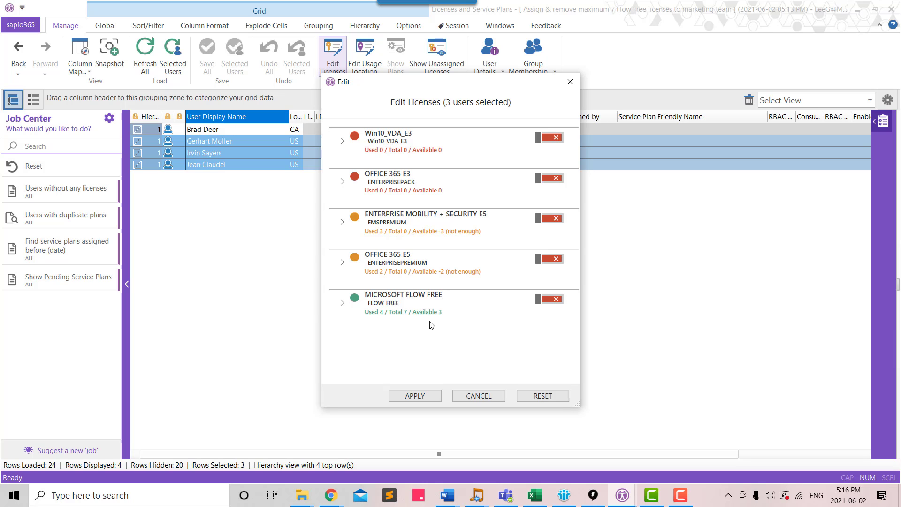
left_click(560, 300)
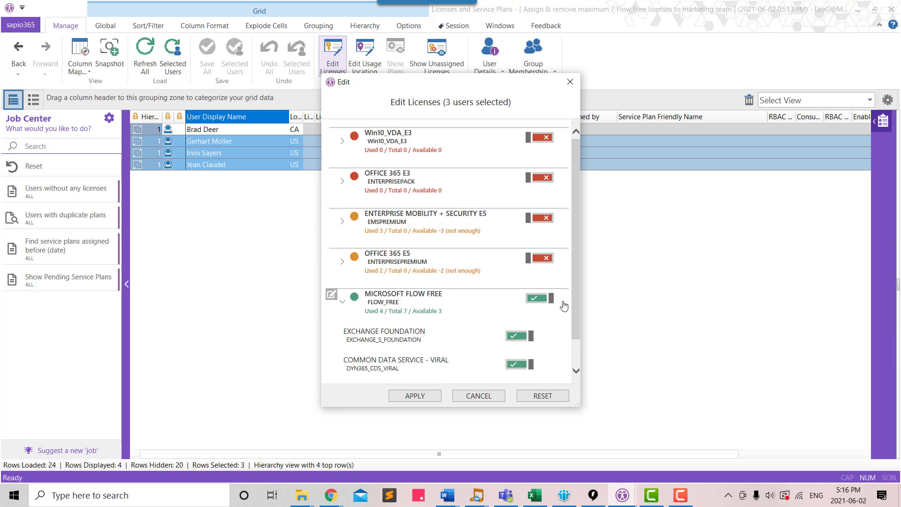
scroll(501, 270, "down", 1)
left_click(417, 400)
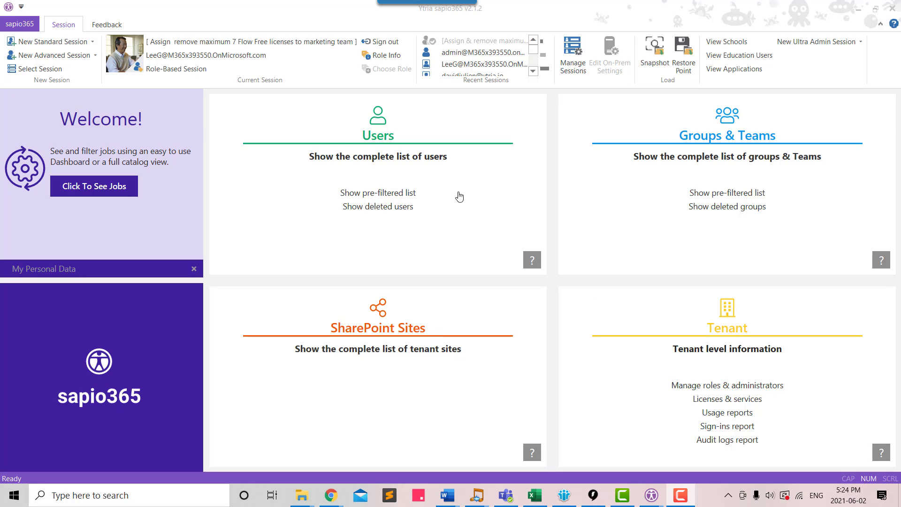
- Switch back to the administrator's advanced session and open the User Activity Logs
left_click(461, 53)
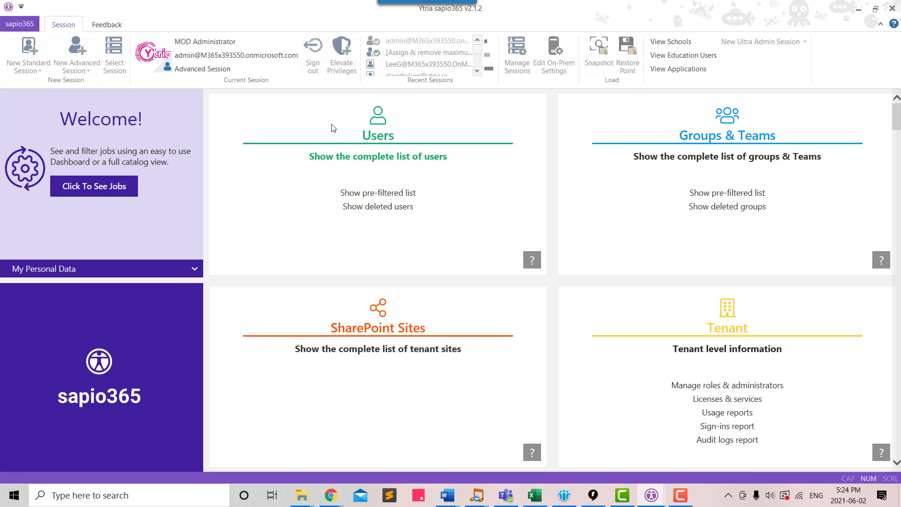
left_click(21, 25)
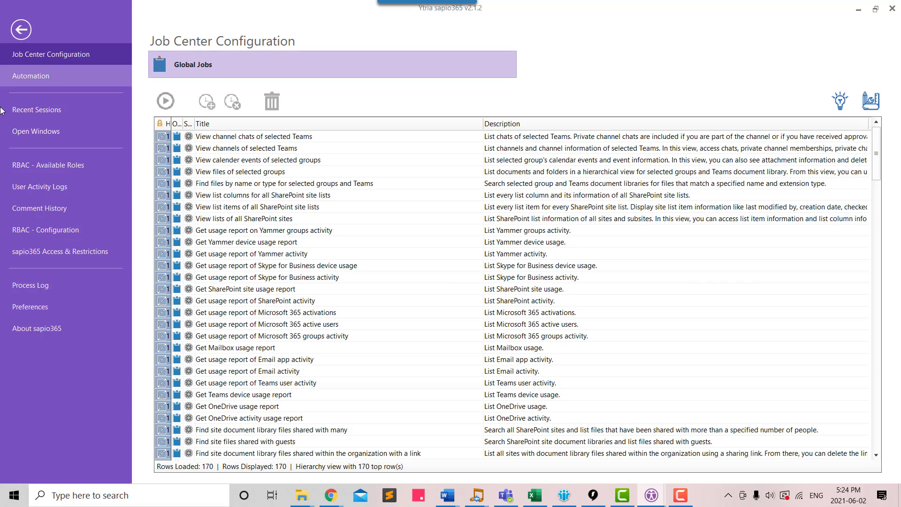
left_click(32, 186)
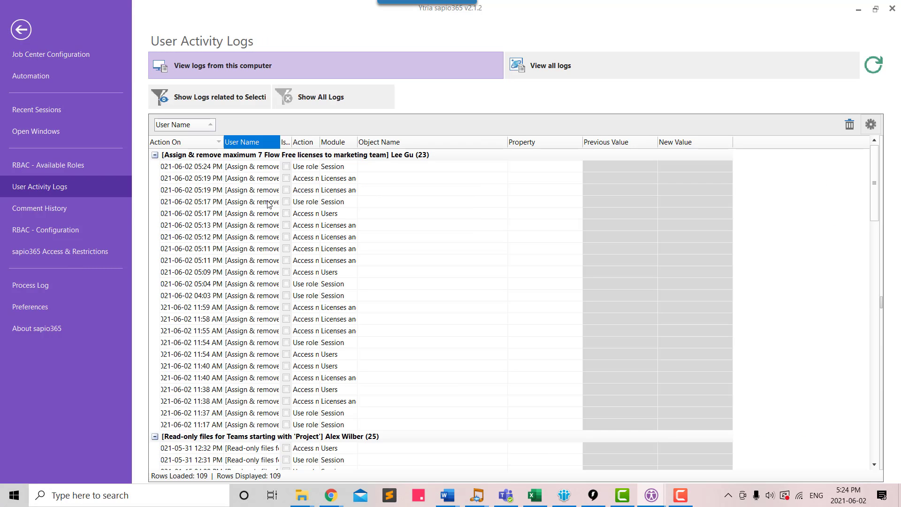
- Collapse all log groups and expand only the group for the Flow Free licenses role
left_click(261, 249)
key("ctrl+minus")
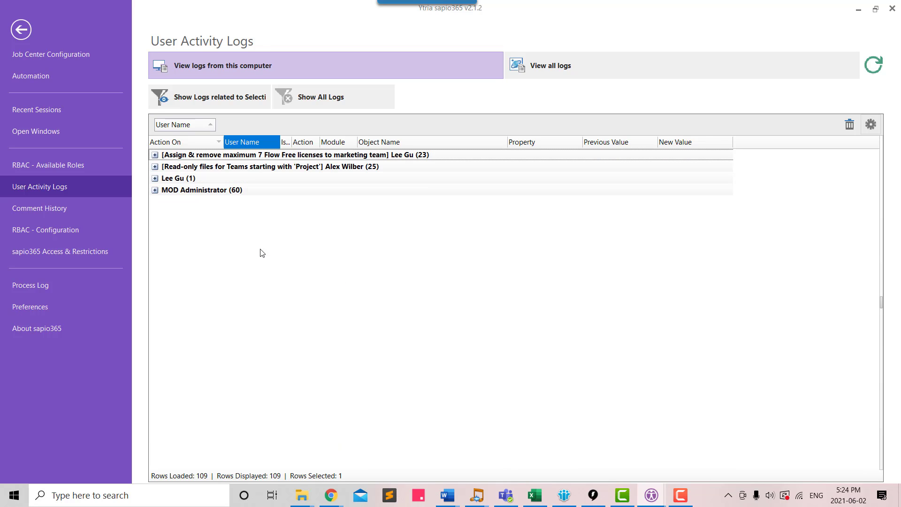
left_click(154, 154)
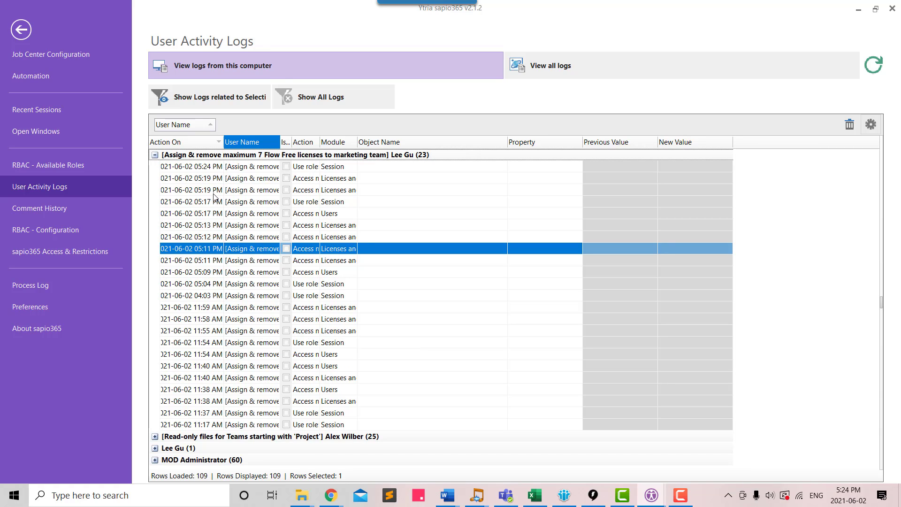
left_click(155, 155)
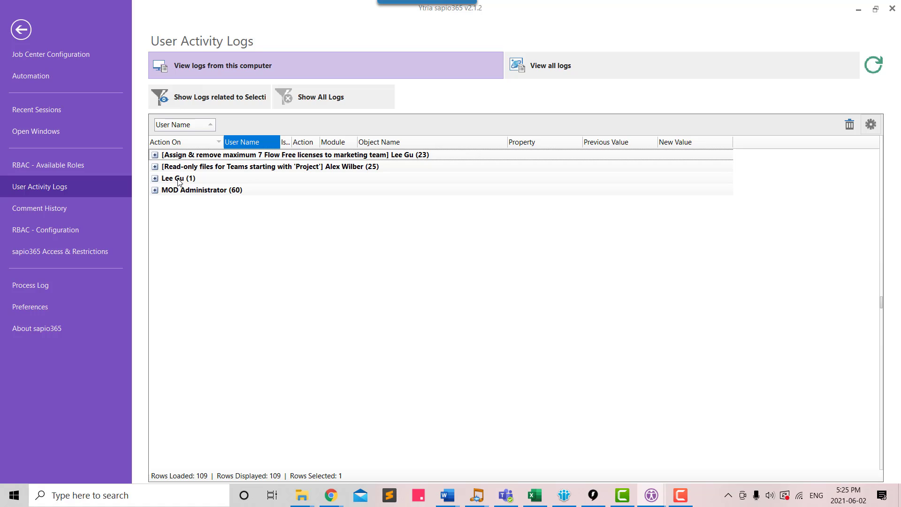
left_click(155, 156)
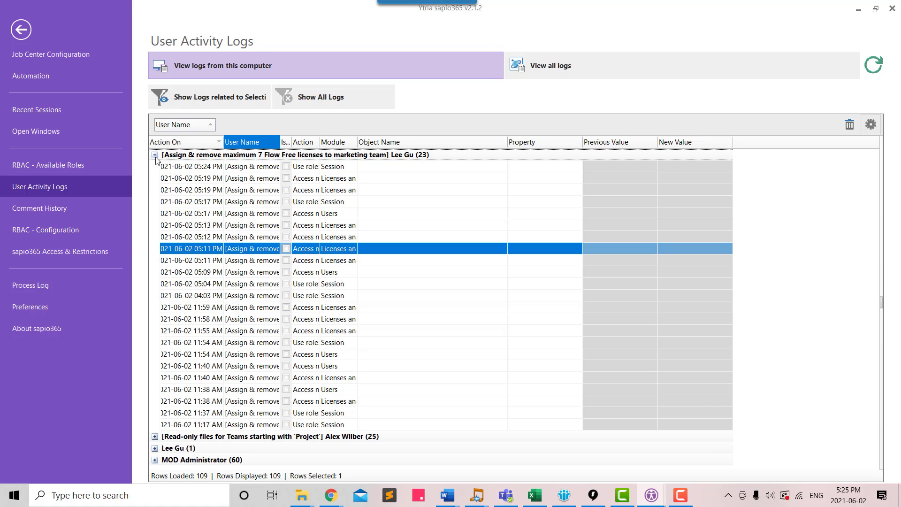
- Widen the Action column and group the activity logs by Action beneath User Name
left_click_drag(320, 142, 395, 146)
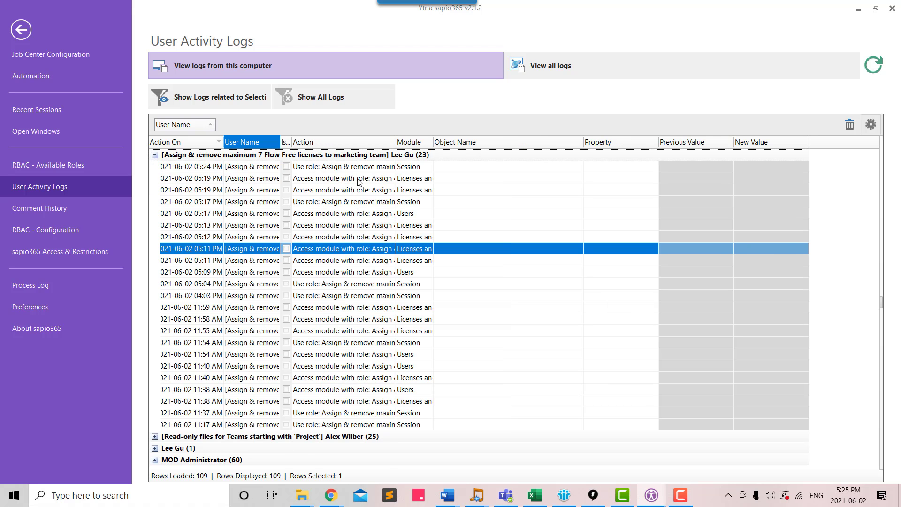
left_click_drag(334, 142, 310, 132)
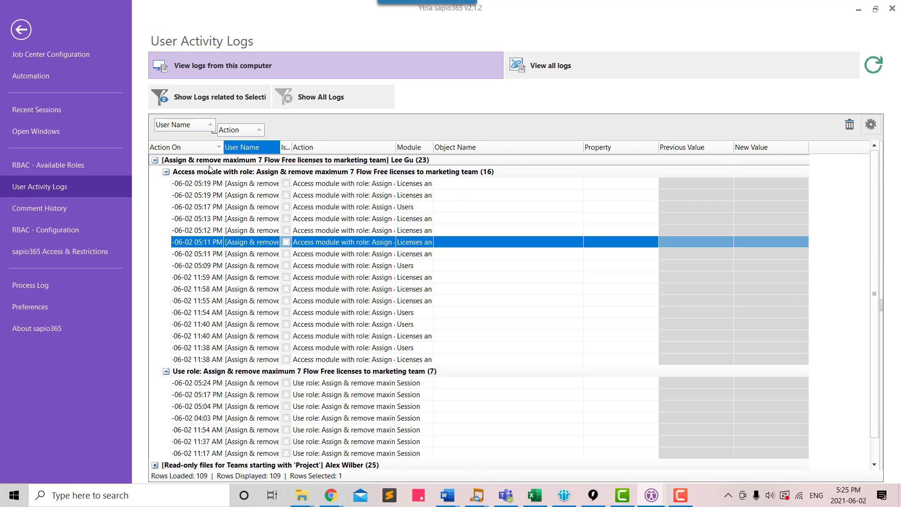
scroll(233, 192, "down", 1)
scroll(235, 195, "up", 1)
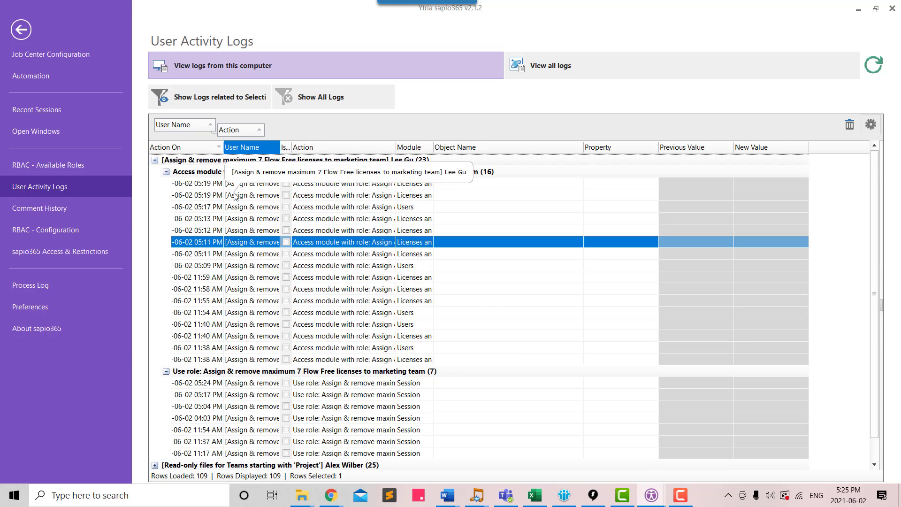